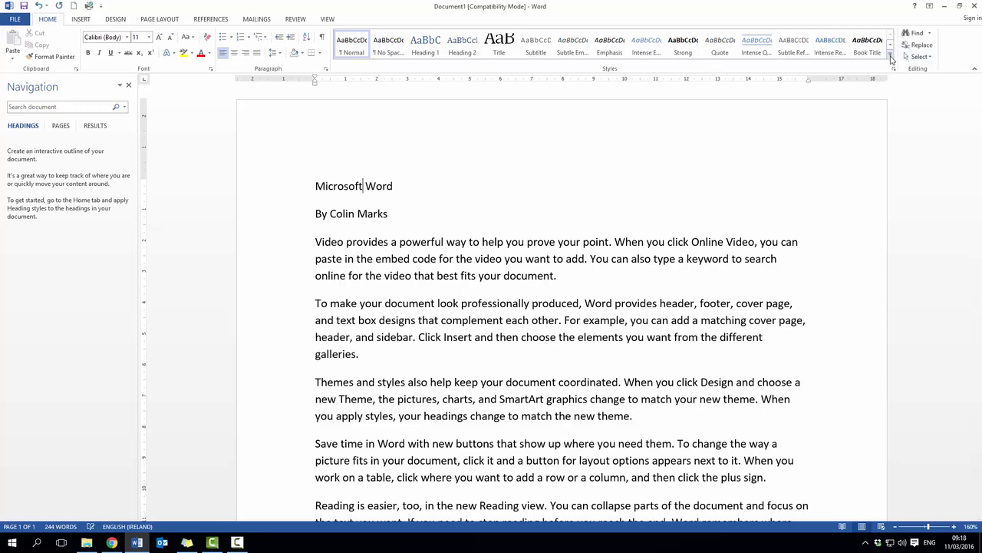
Apply the Heading 1 style to the title line "Microsoft Word"
left_click(891, 57)
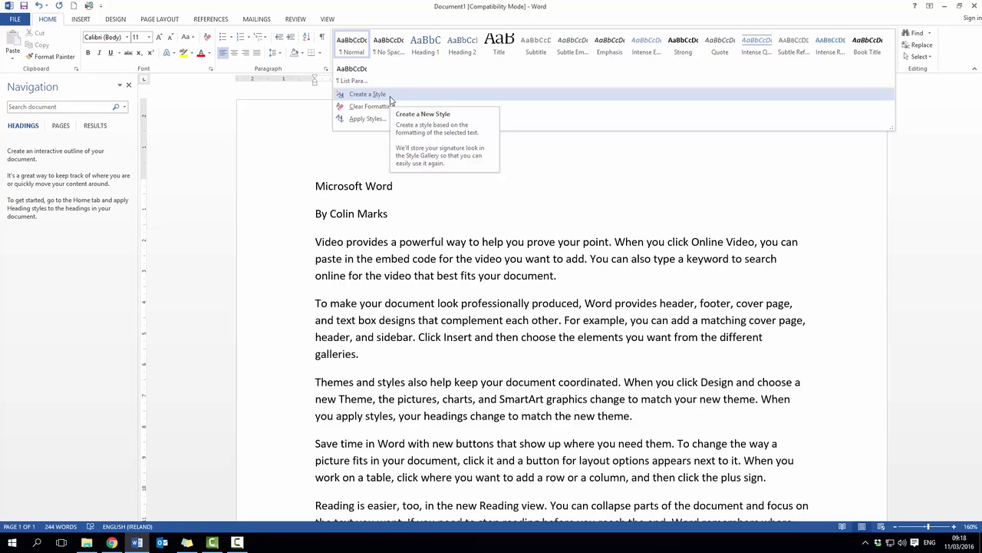
left_click(614, 172)
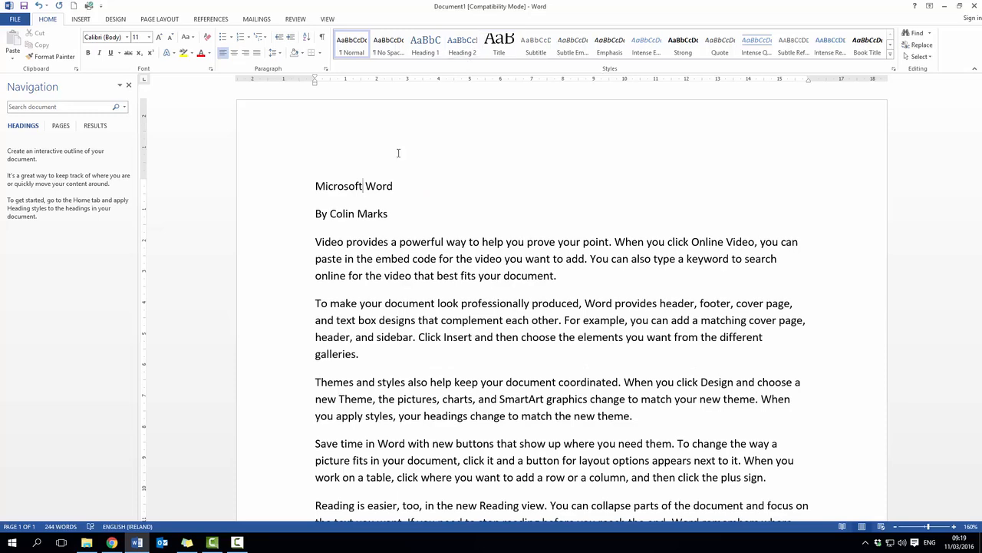
left_click_drag(313, 185, 393, 186)
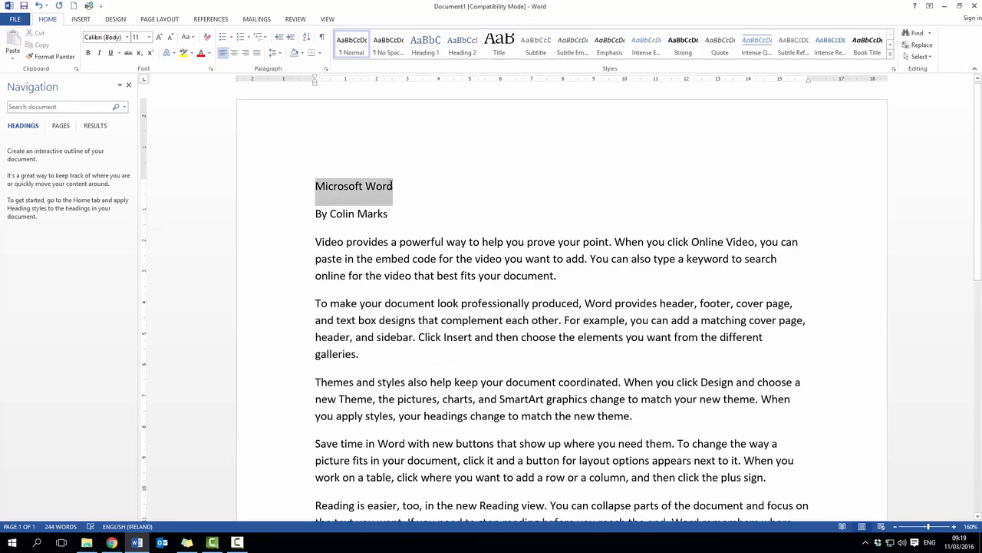
left_click(430, 48)
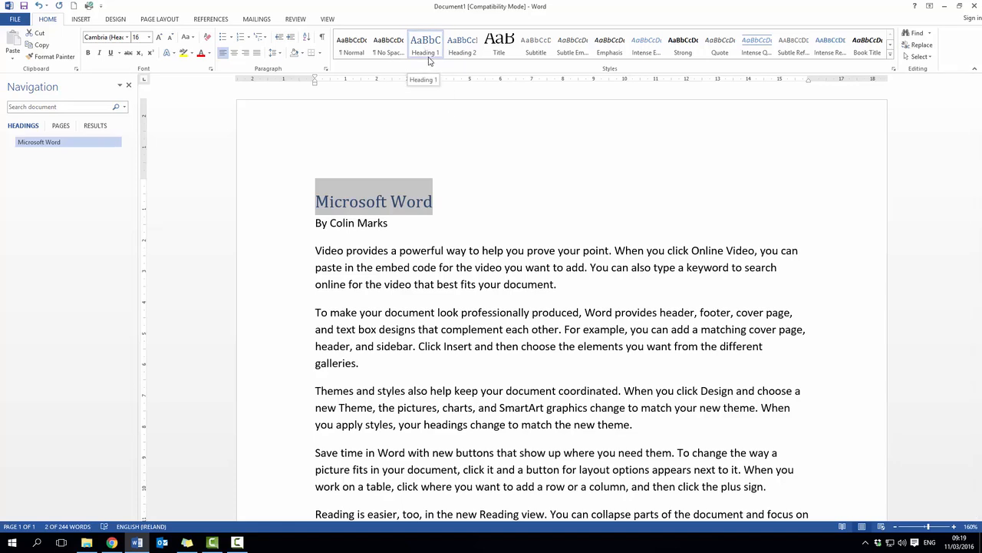
Apply the Heading 2 style to the author byline below the title and go to that heading from the document outline
triple_click(357, 223)
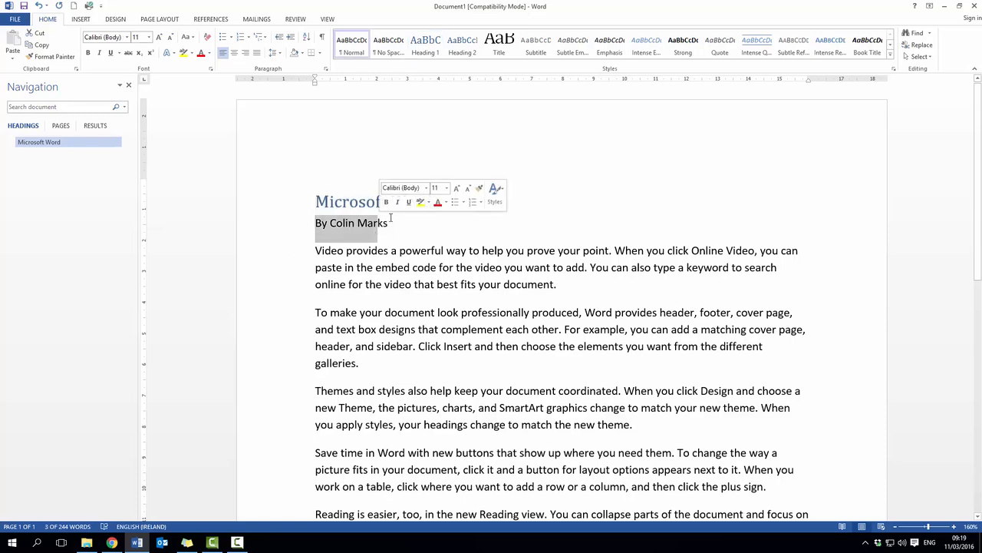
left_click_drag(391, 222, 315, 218)
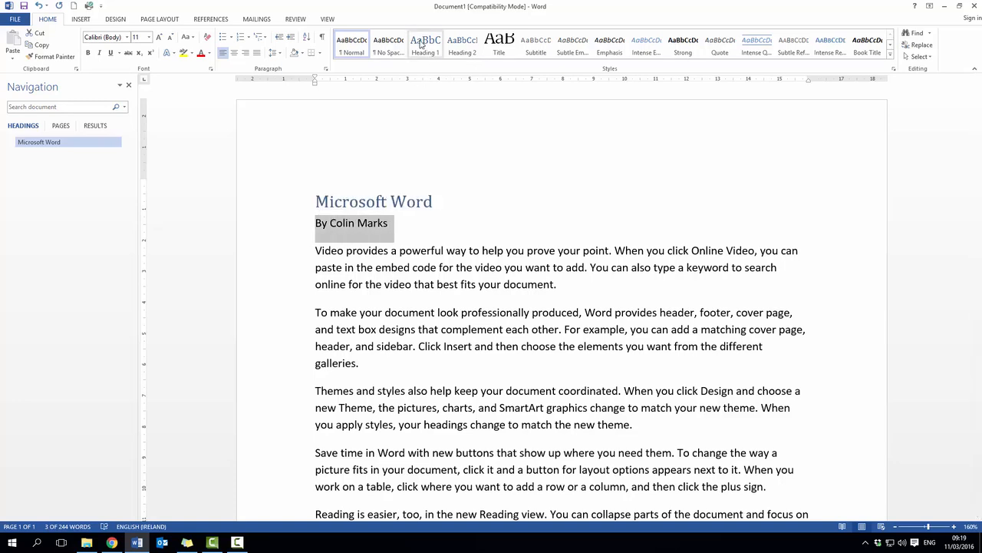
left_click(466, 49)
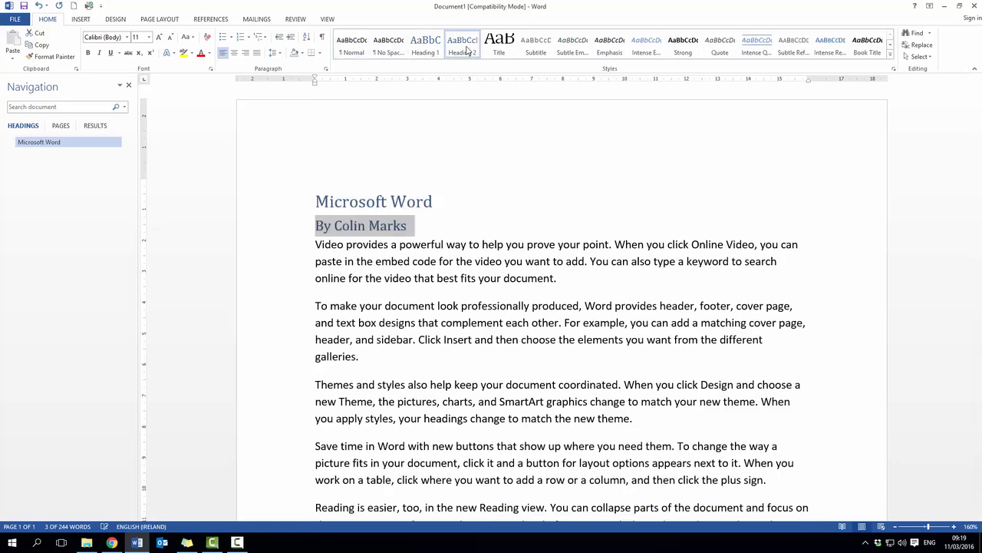
left_click(468, 221)
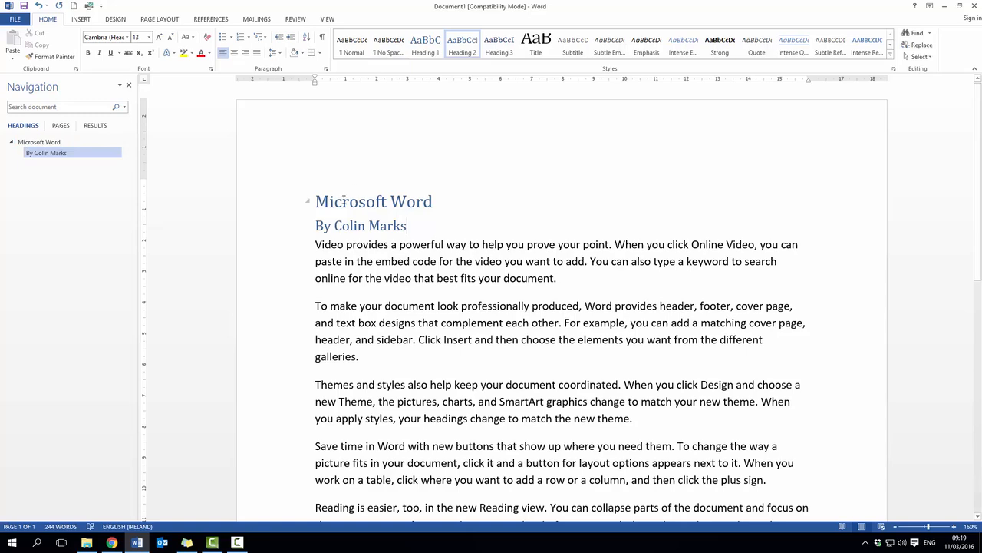
left_click(45, 160)
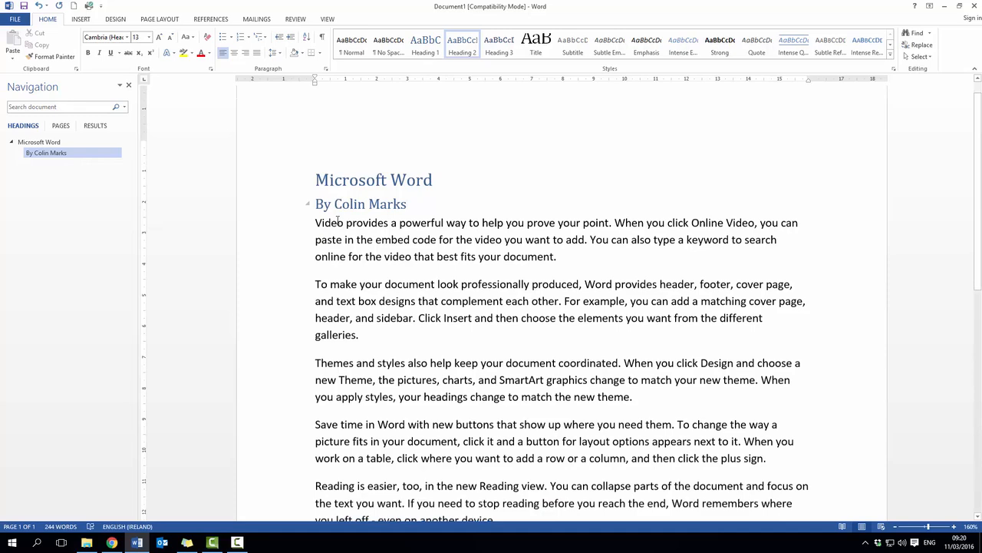
Create a new blank document and enter the line "First paragraph"
left_click(75, 7)
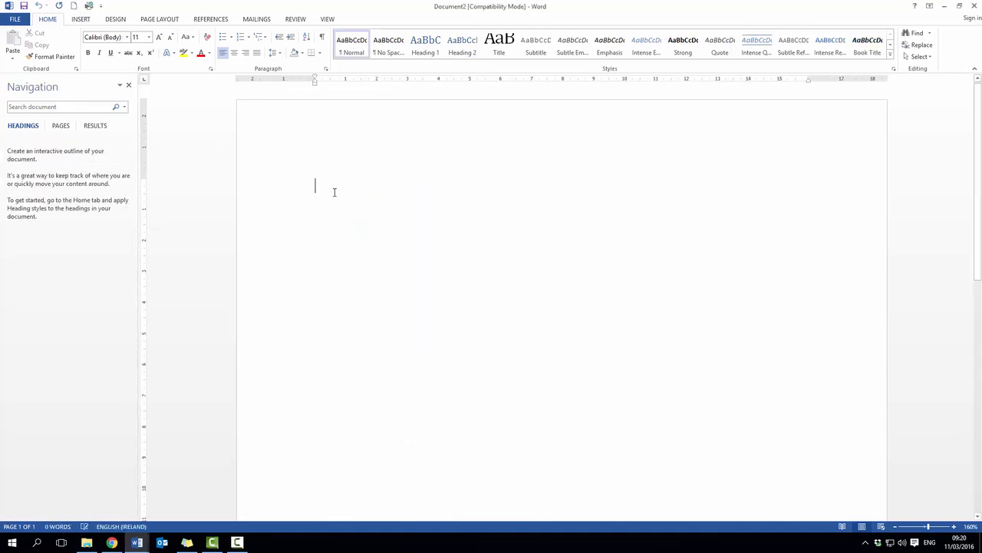
type("First para")
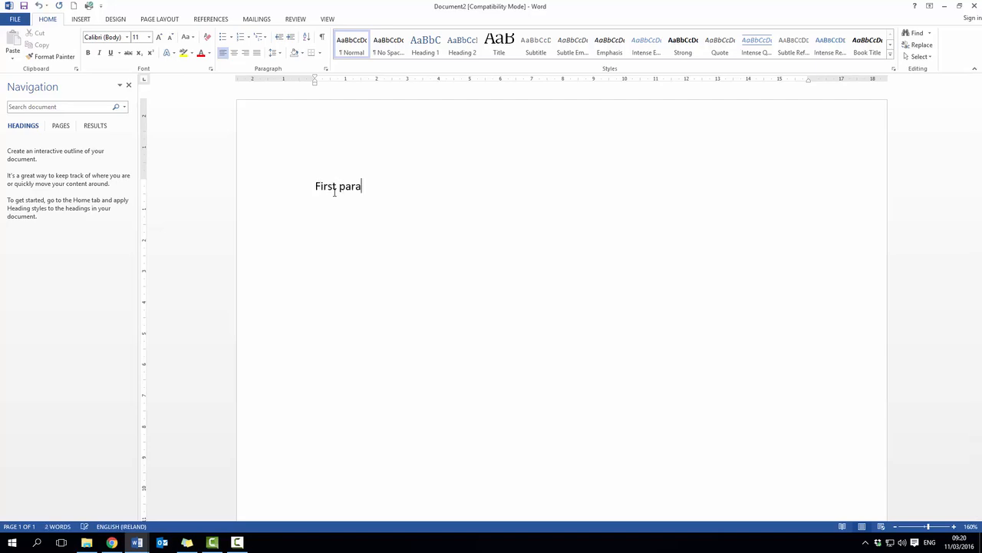
type("graph")
Leave two empty lines below the first paragraph and enter "Second paragraph"
key("Return")
type("Sev")
key("BackSpace")
type("con")
key("BackSpace")
type("nd apar")
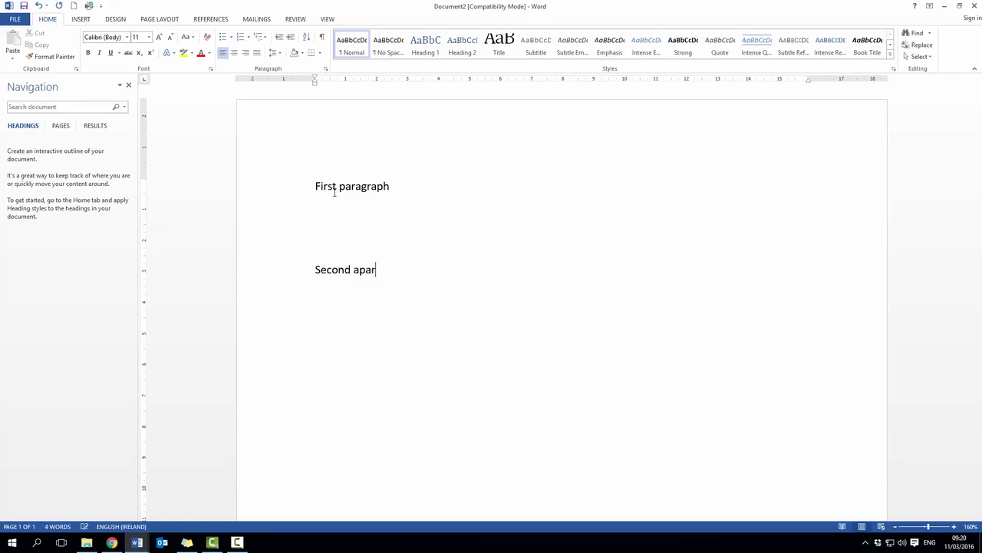
key("BackSpace")
key("BackSpace")
key("BackSpace")
key("BackSpace")
type("paragraph")
Set the "First paragraph" line to the Blackoak Std font at size 14
left_click_drag(316, 186, 364, 181)
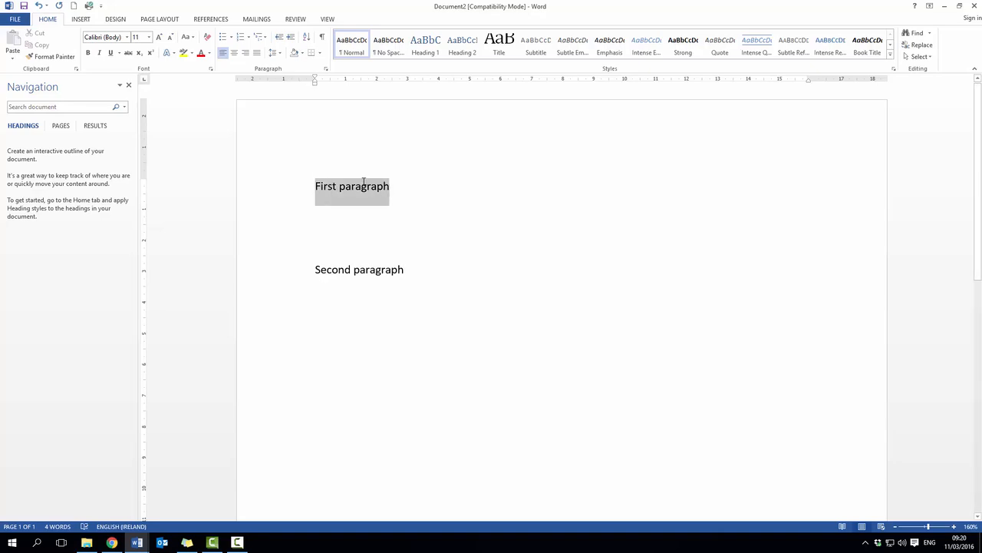
left_click(128, 38)
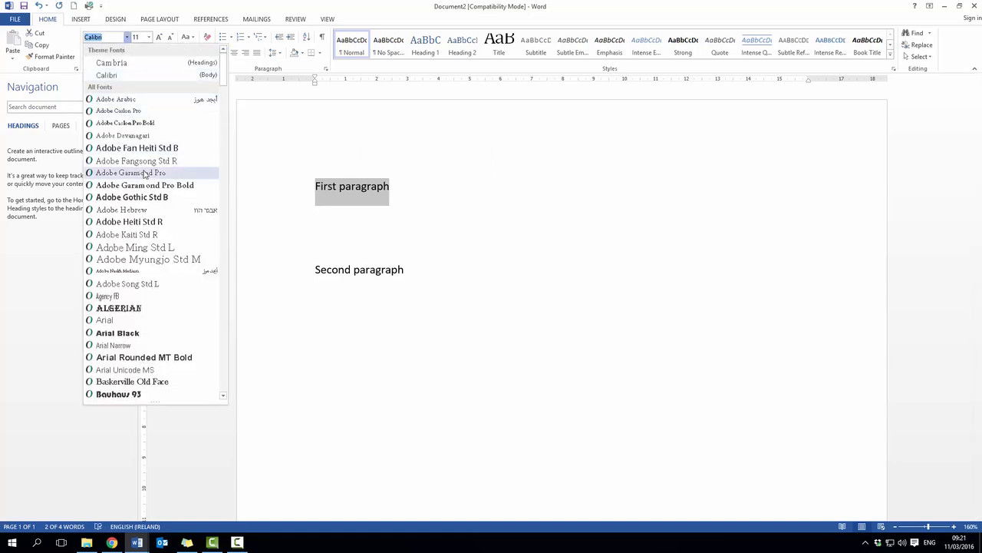
scroll(155, 261, "down", 4)
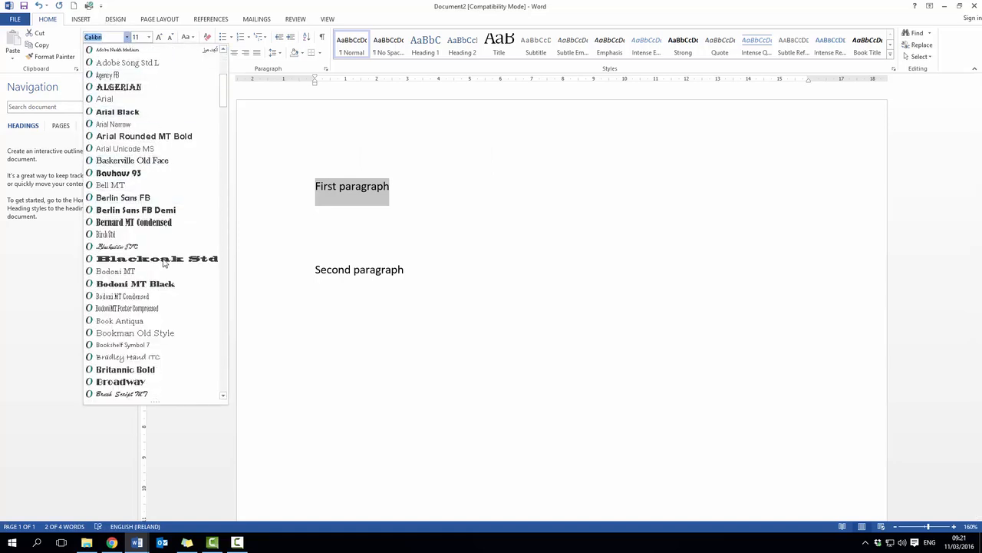
left_click(163, 259)
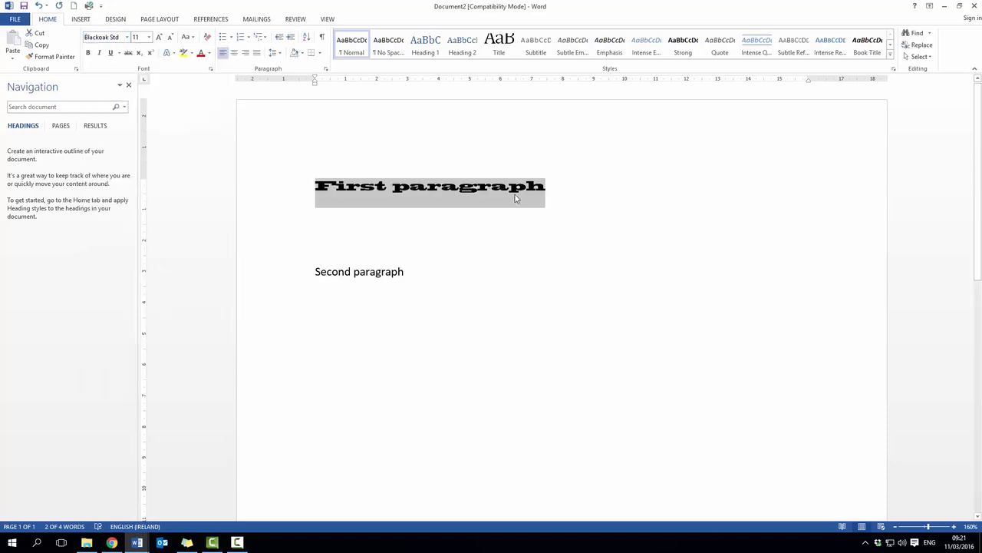
left_click(149, 37)
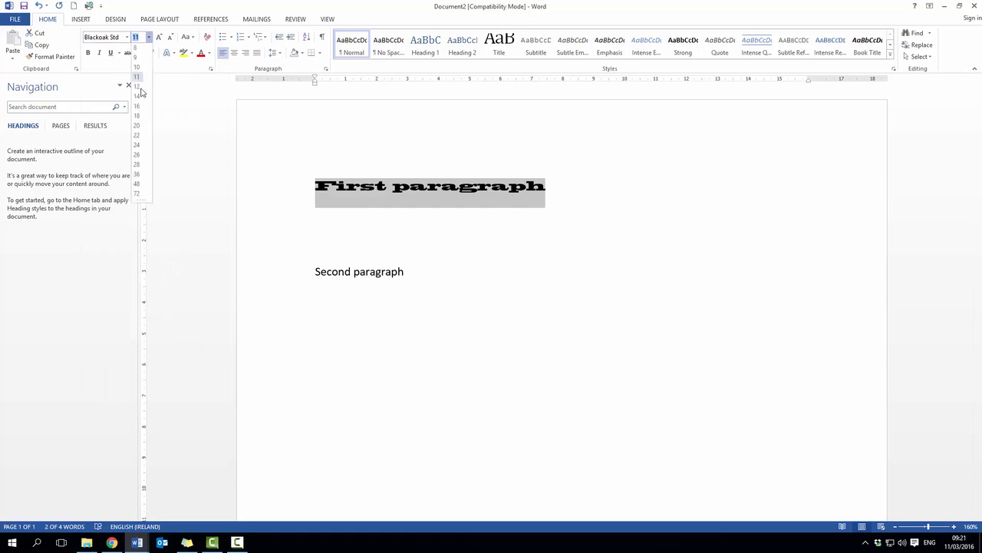
left_click(138, 98)
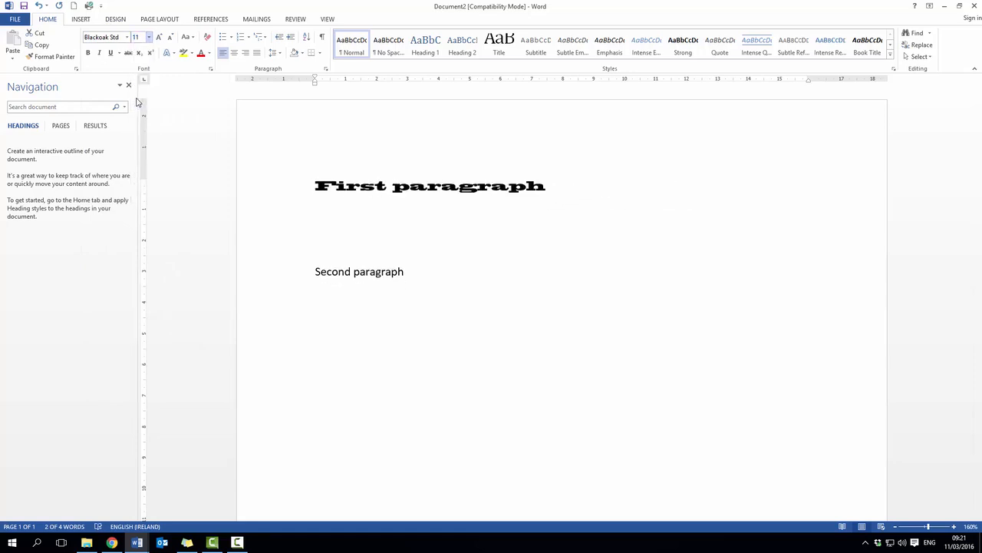
Colour the "First paragraph" text standard blue and make it bold, italic and underlined
left_click(209, 52)
left_click(244, 145)
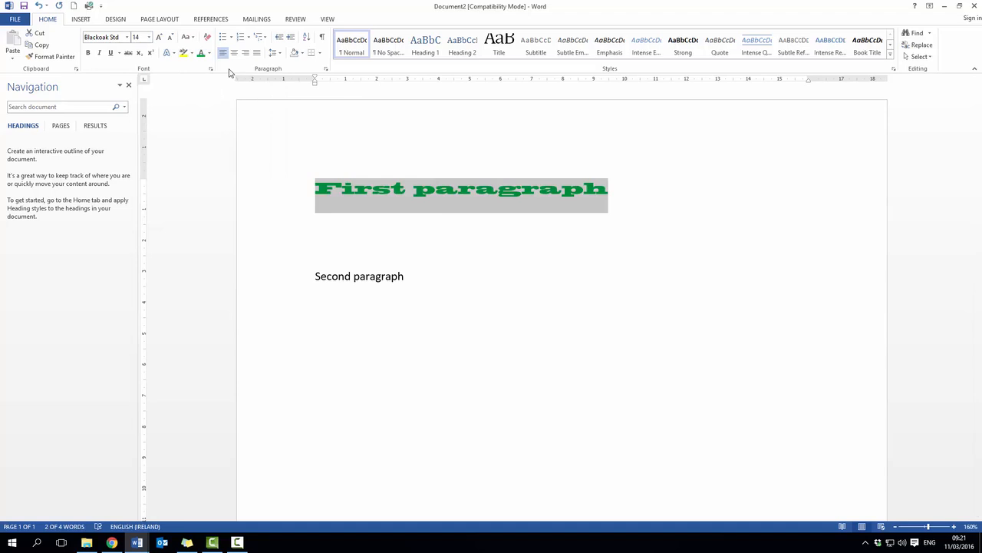
left_click(209, 52)
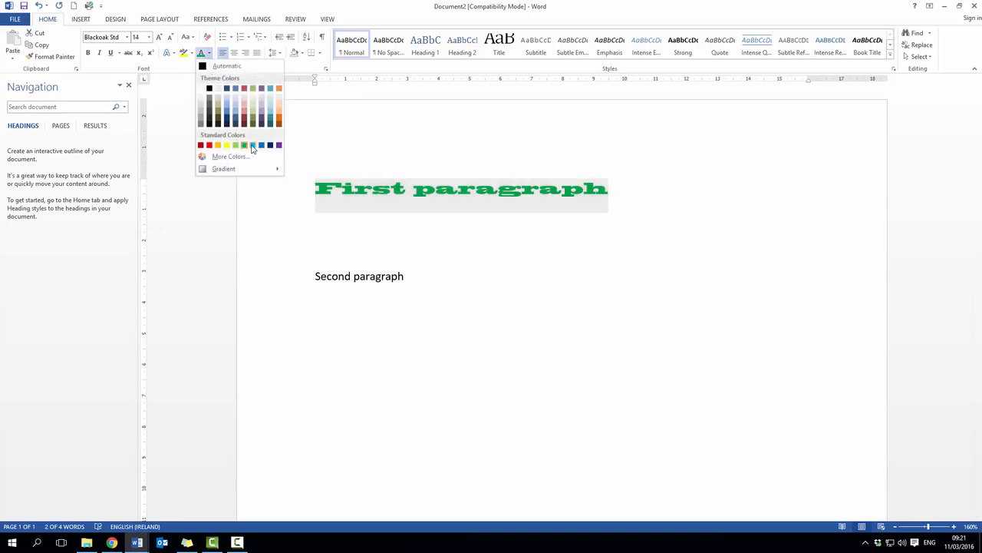
left_click(263, 148)
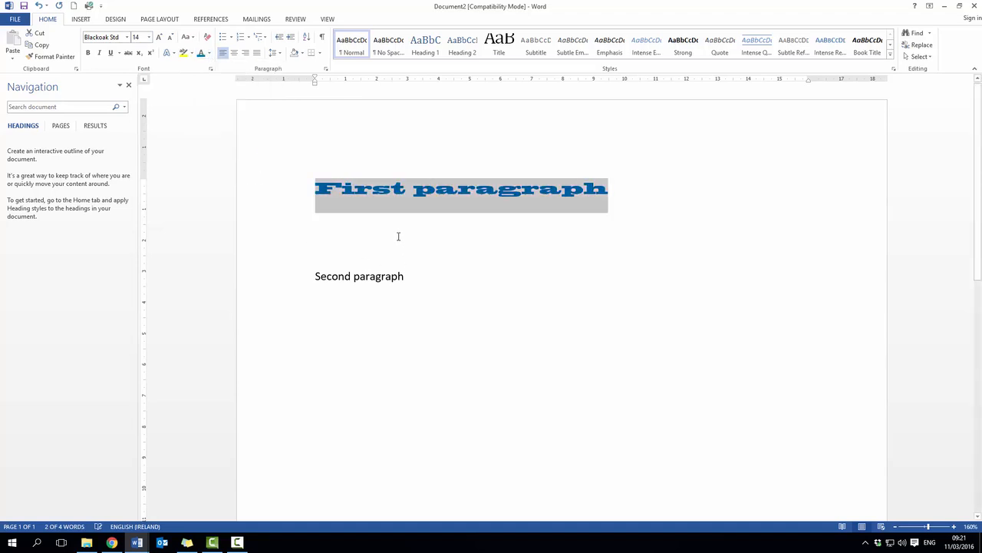
left_click(99, 53)
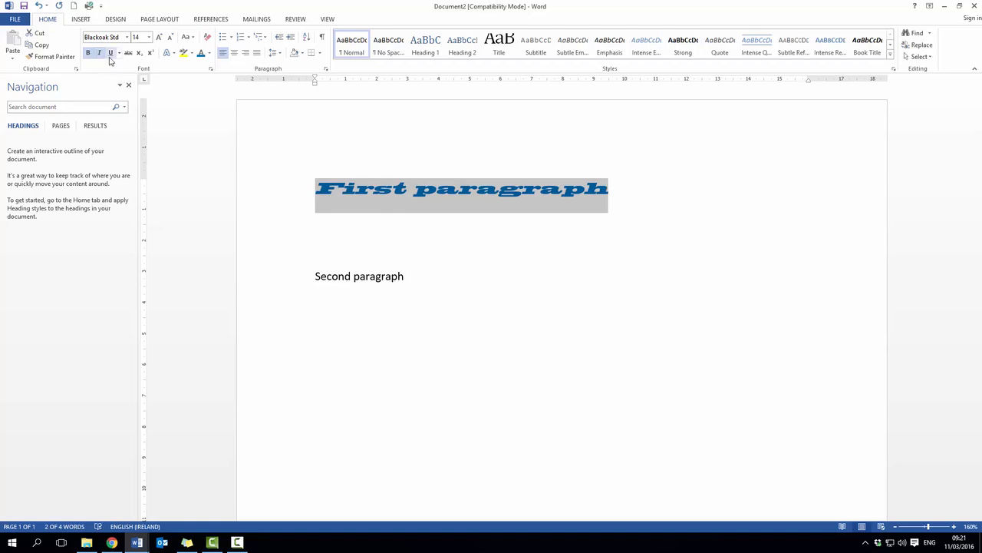
left_click(111, 53)
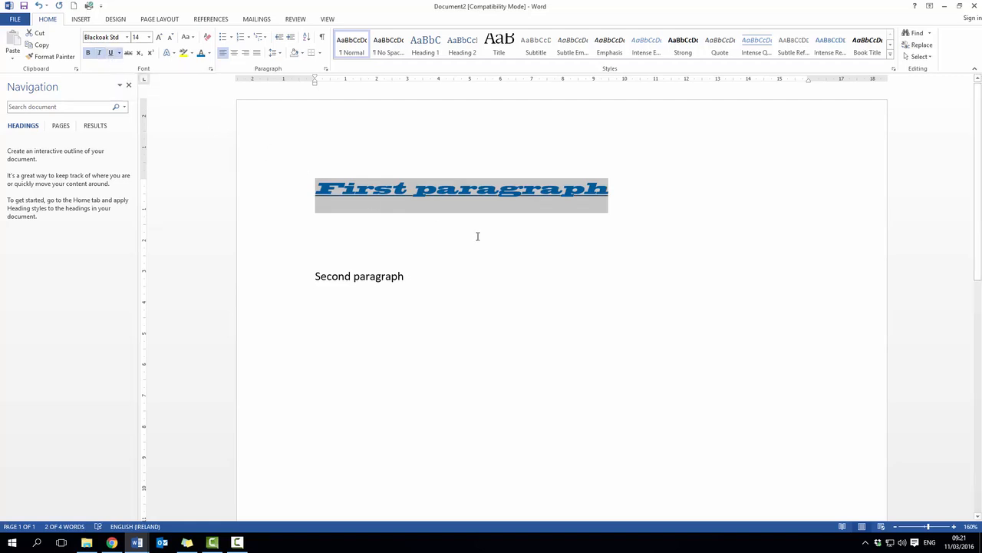
left_click(445, 224)
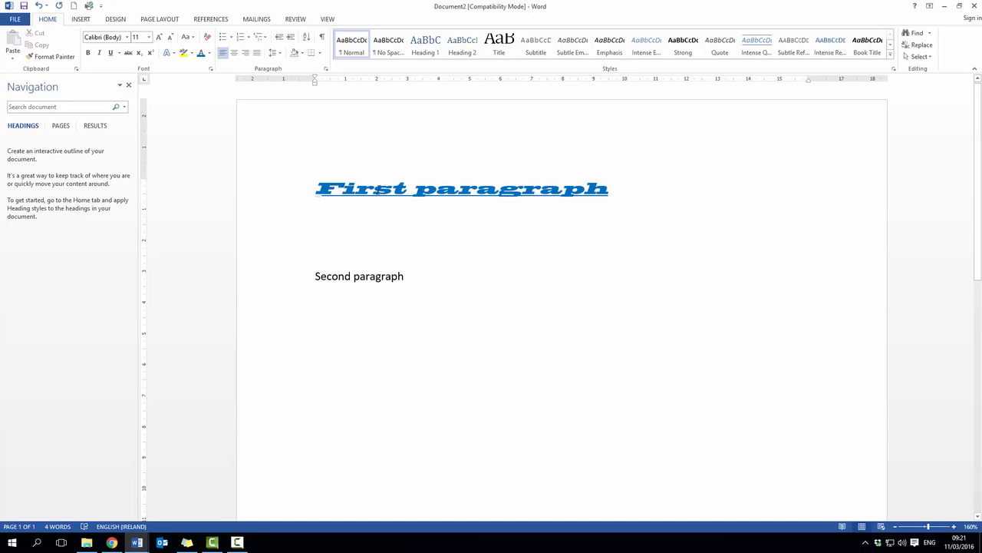
left_click(376, 189)
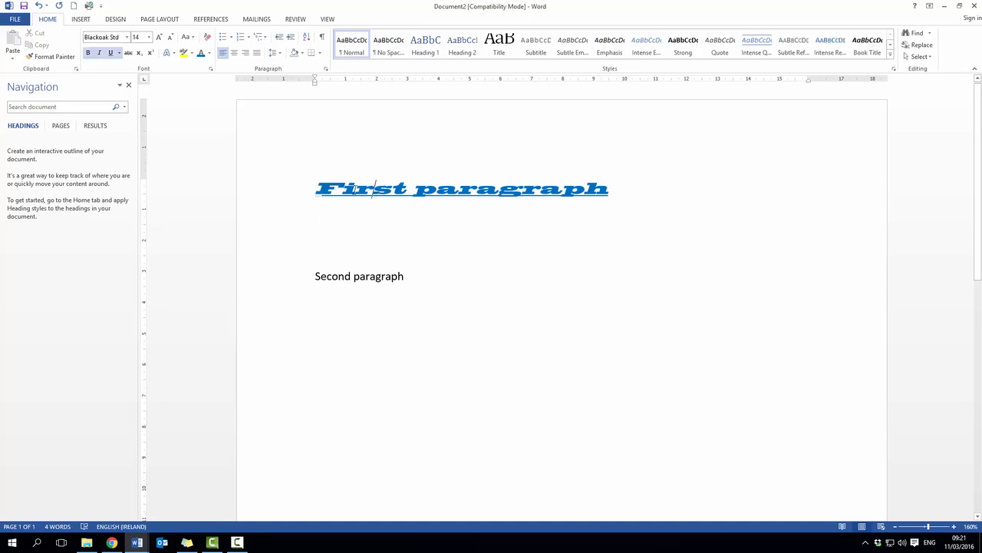
left_click_drag(314, 278, 404, 273)
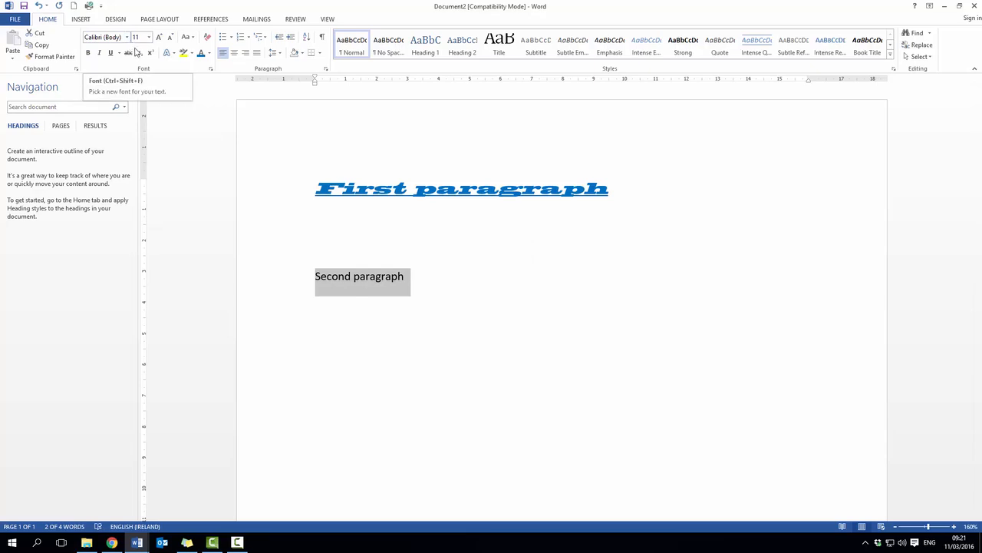
left_click(345, 194)
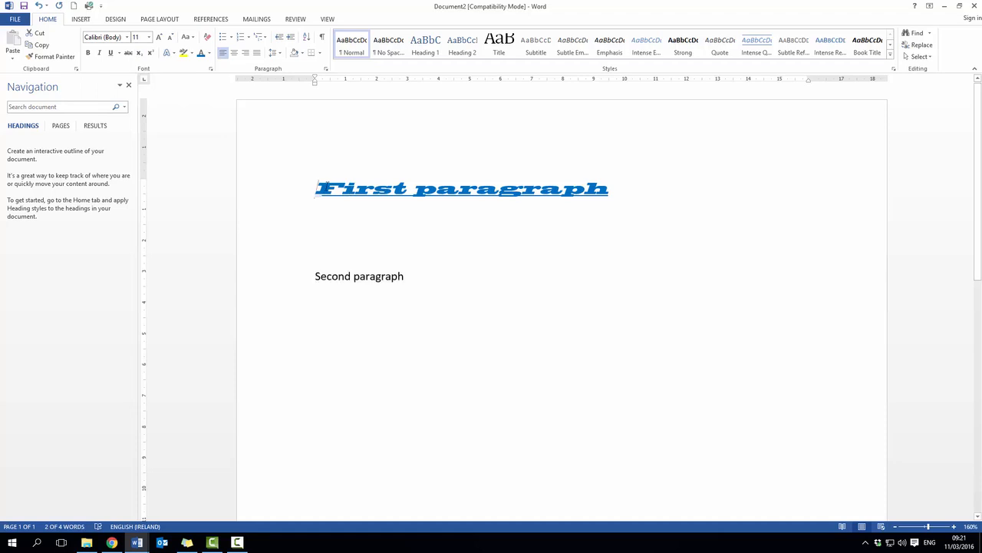
left_click_drag(316, 188, 367, 181)
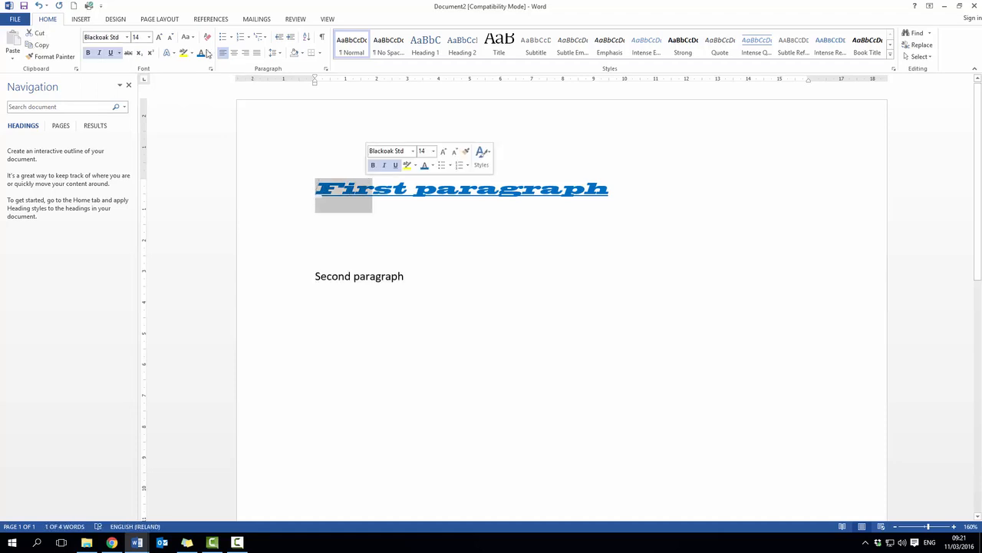
left_click(459, 191)
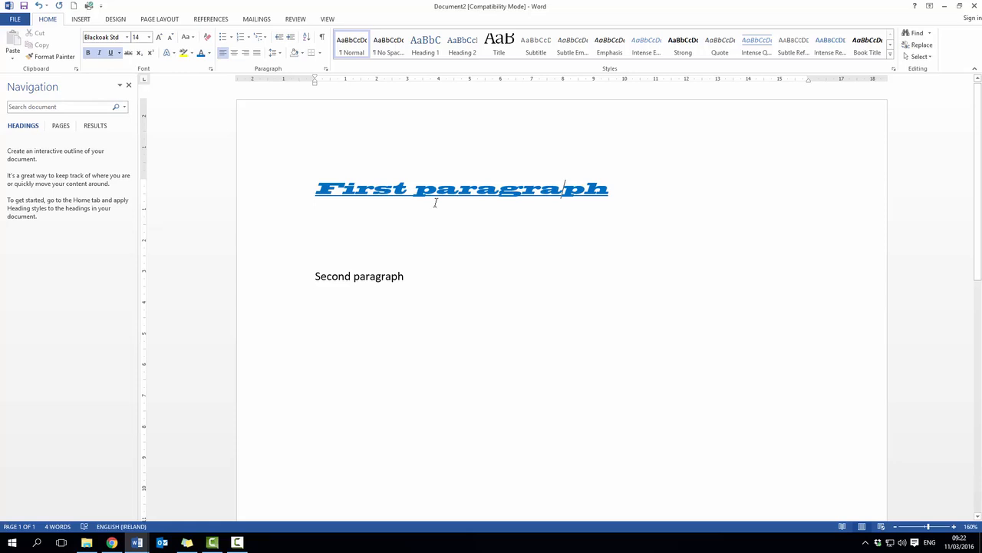
left_click(390, 246)
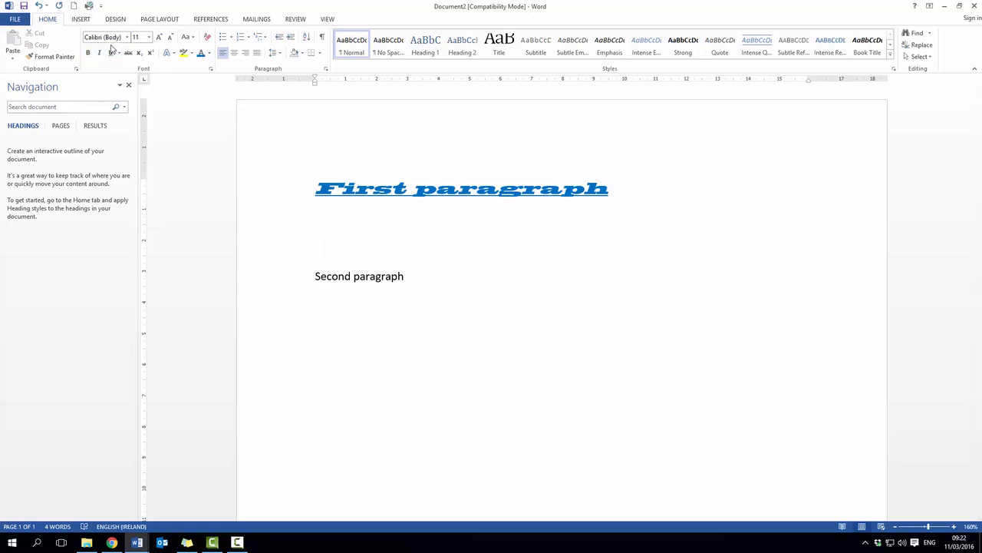
Copy the formatting of "First paragraph" onto the "Second paragraph" line with Format Painter
left_click(414, 191)
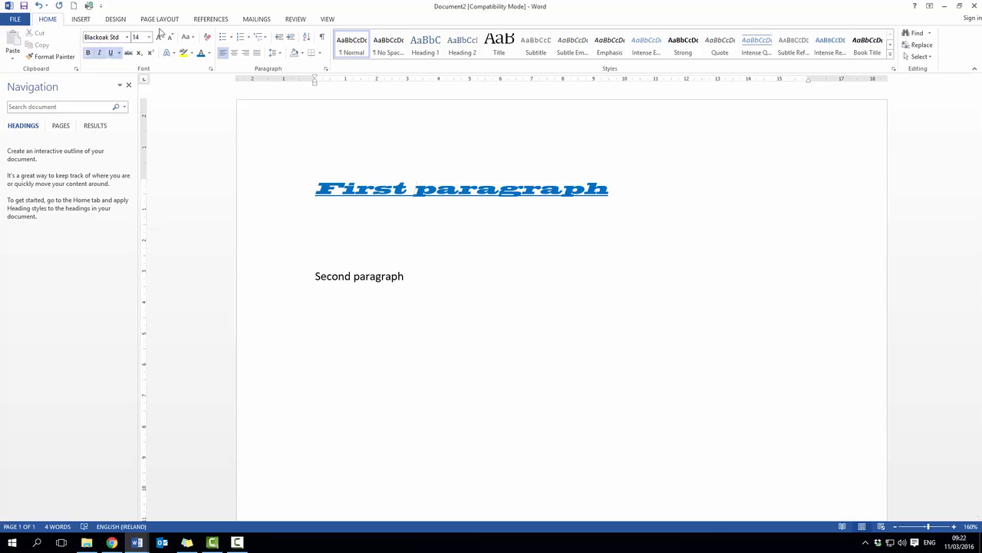
left_click(54, 57)
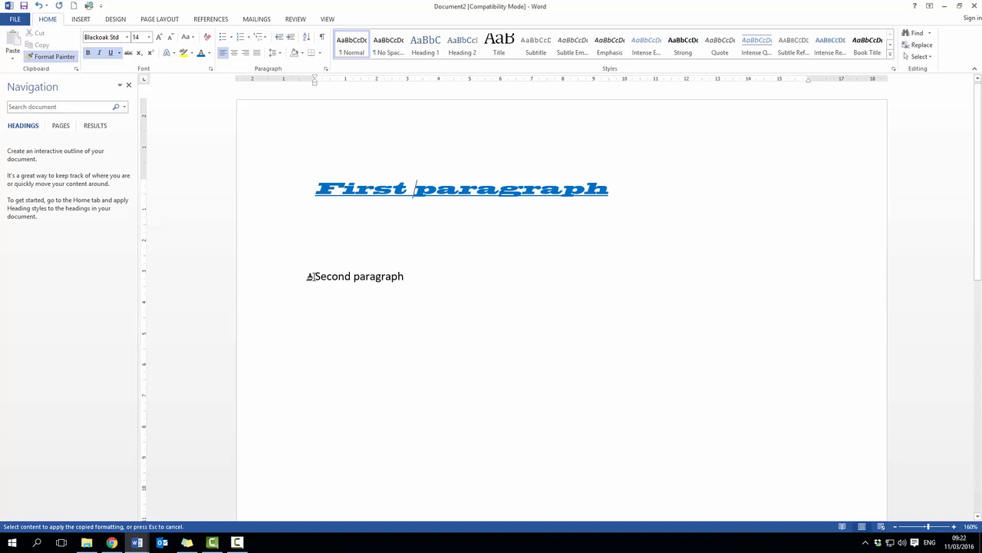
left_click_drag(310, 276, 410, 279)
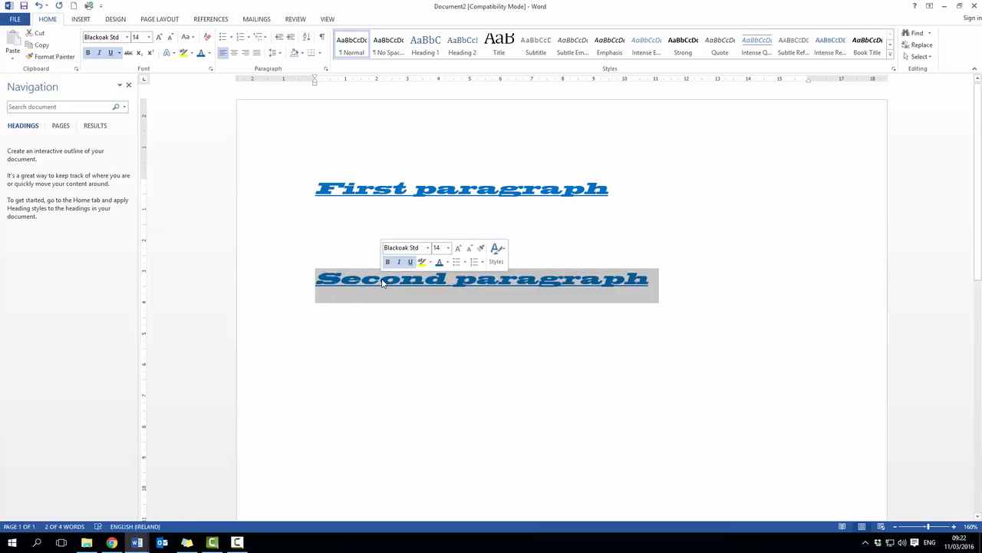